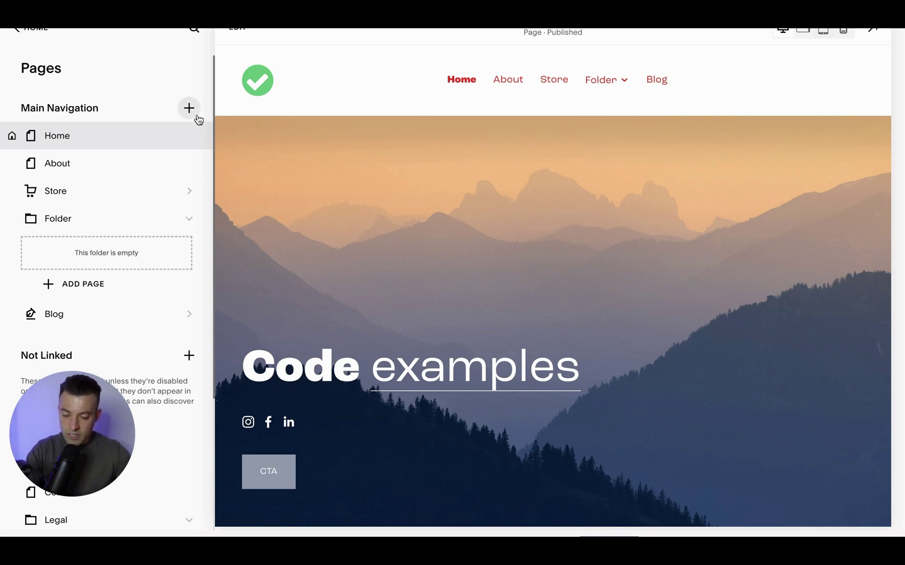
- On the Home page, save the Code examples hero to Saved Sections, then remove it from the page
click(247, 41)
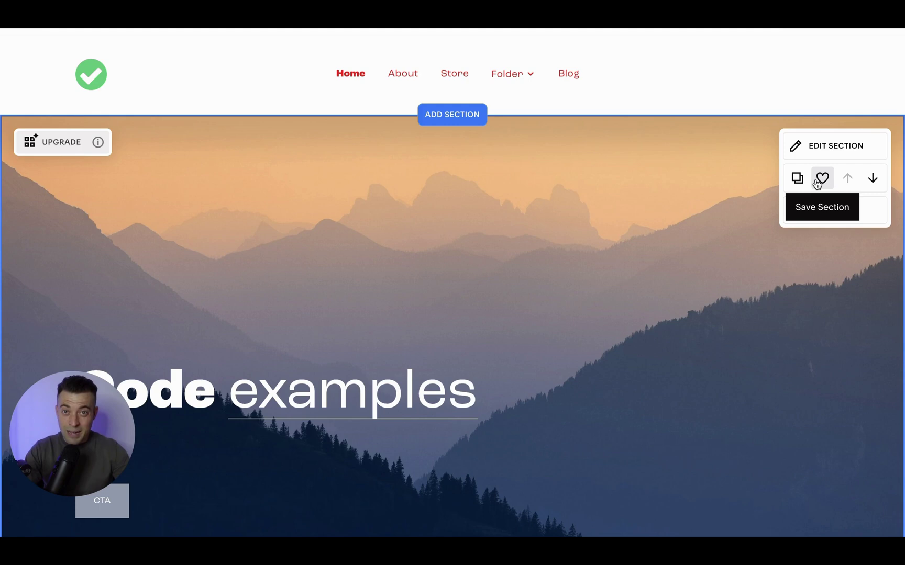
click(821, 178)
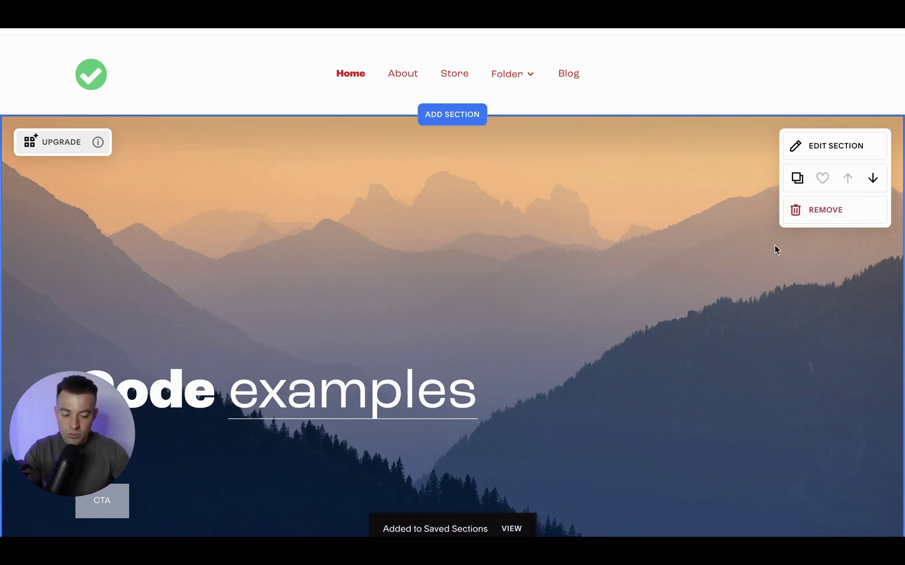
click(824, 213)
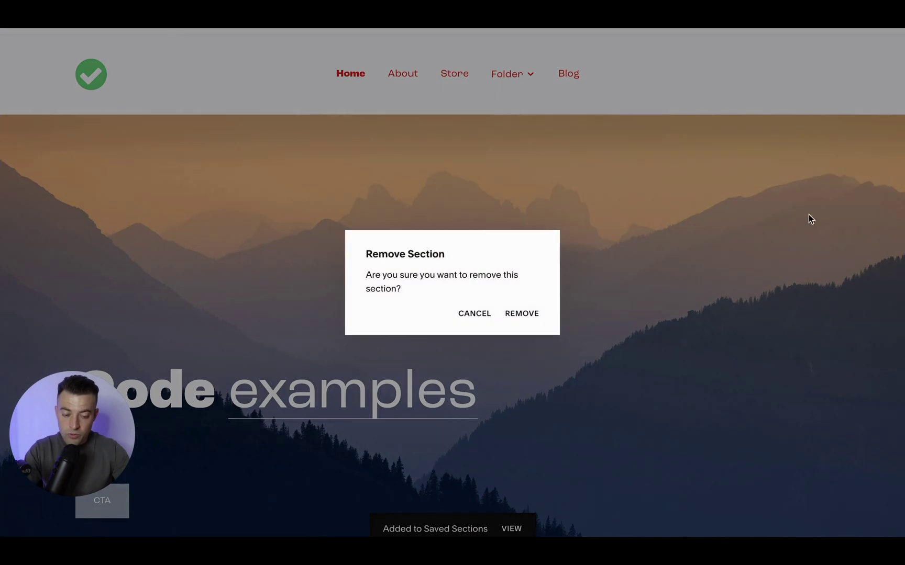
click(530, 316)
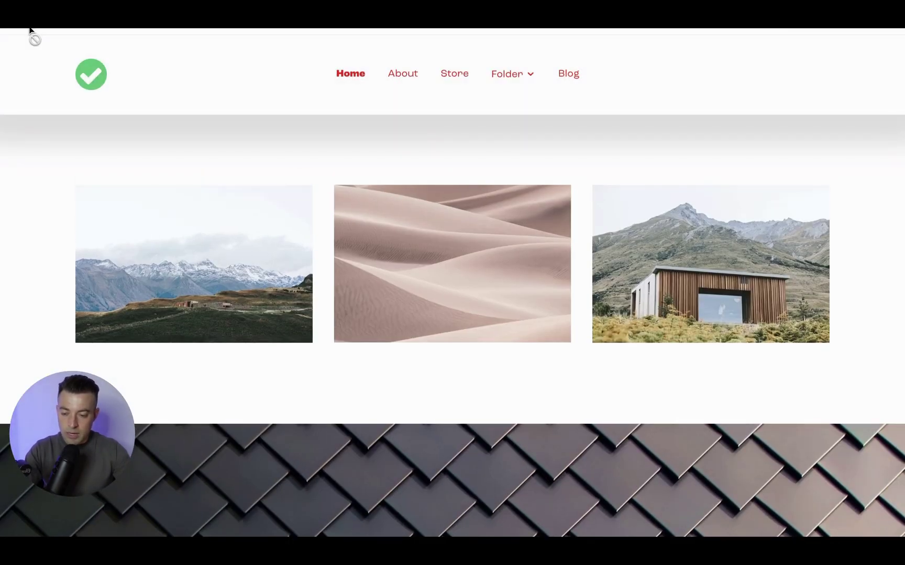
- Leave the page editor and scroll the Home page to check it without the hero
click(66, 28)
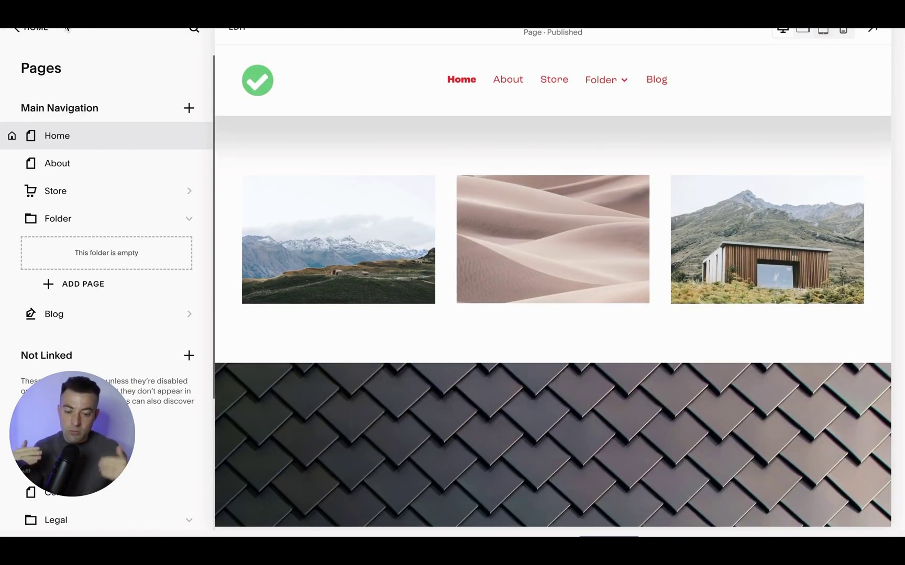
scroll(715, 266, down, 3)
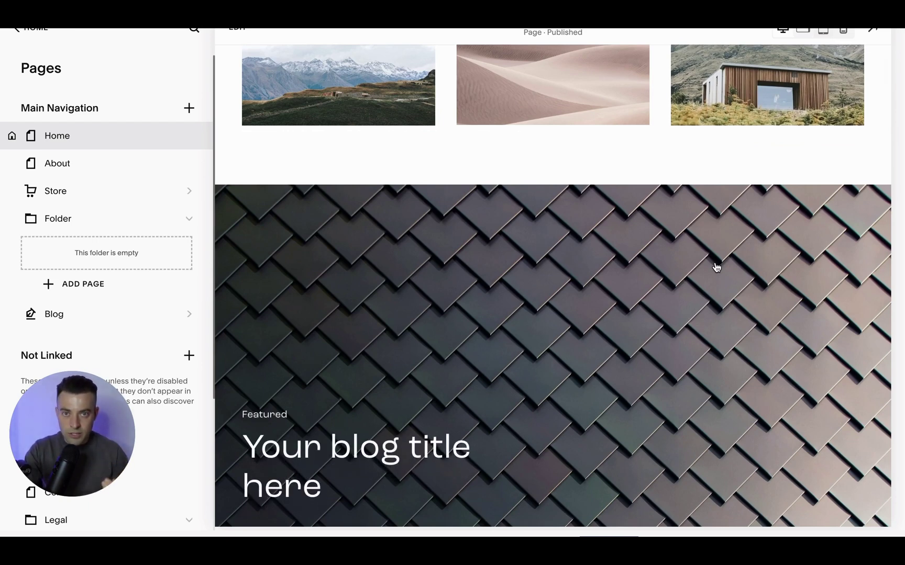
scroll(280, 247, up, 3)
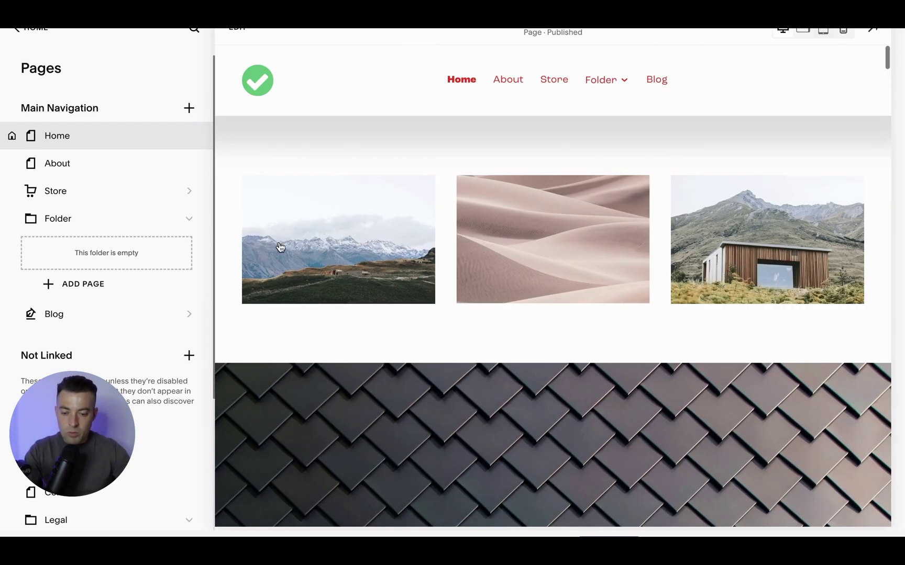
- Re-insert the saved Code examples hero from Saved sections and exit edit mode
click(237, 29)
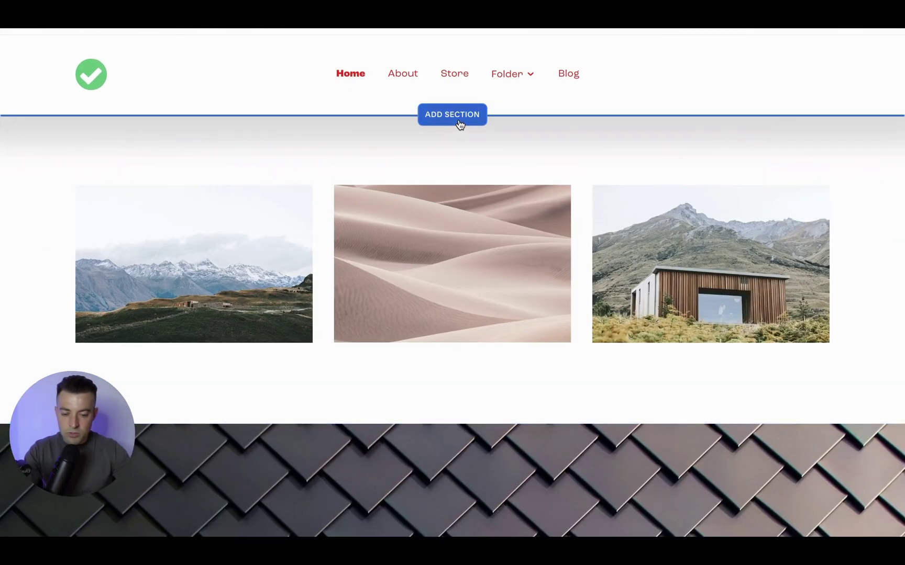
click(458, 120)
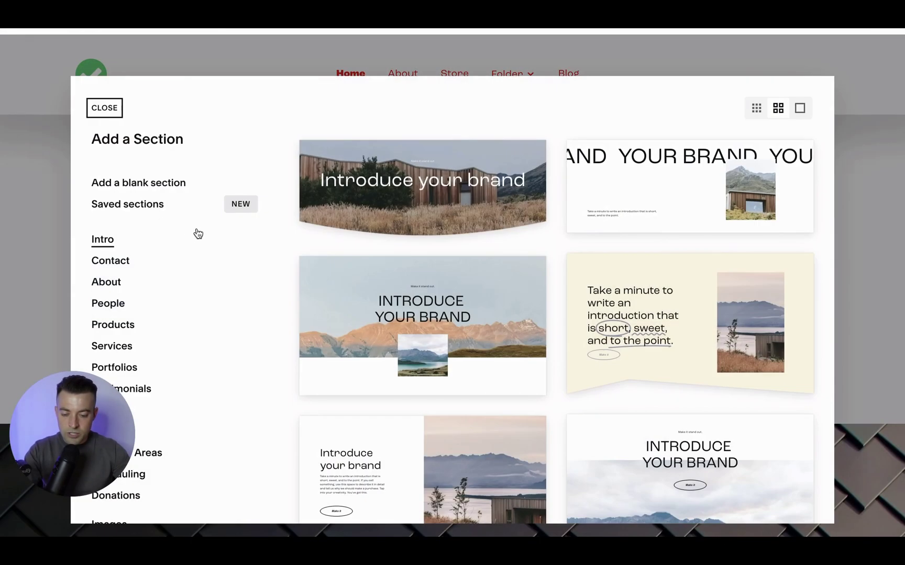
click(126, 204)
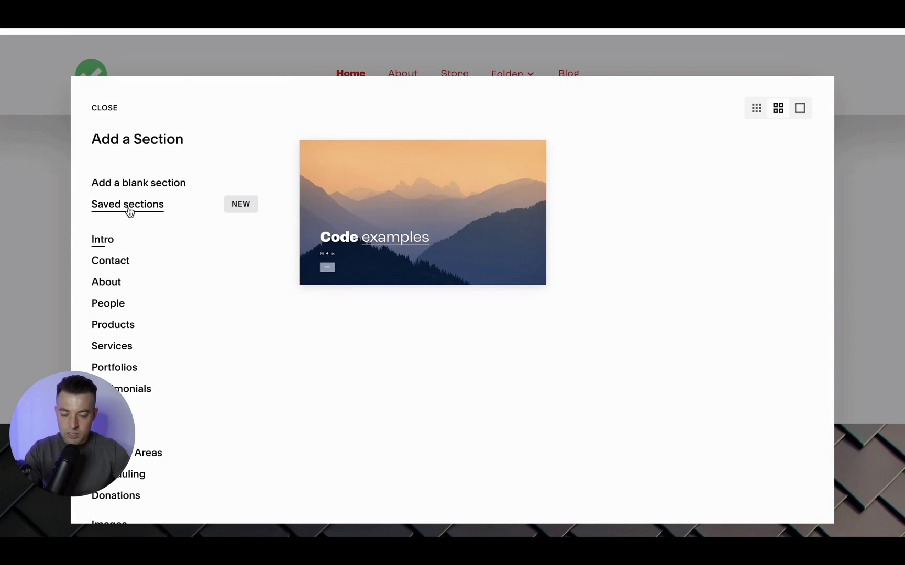
click(384, 215)
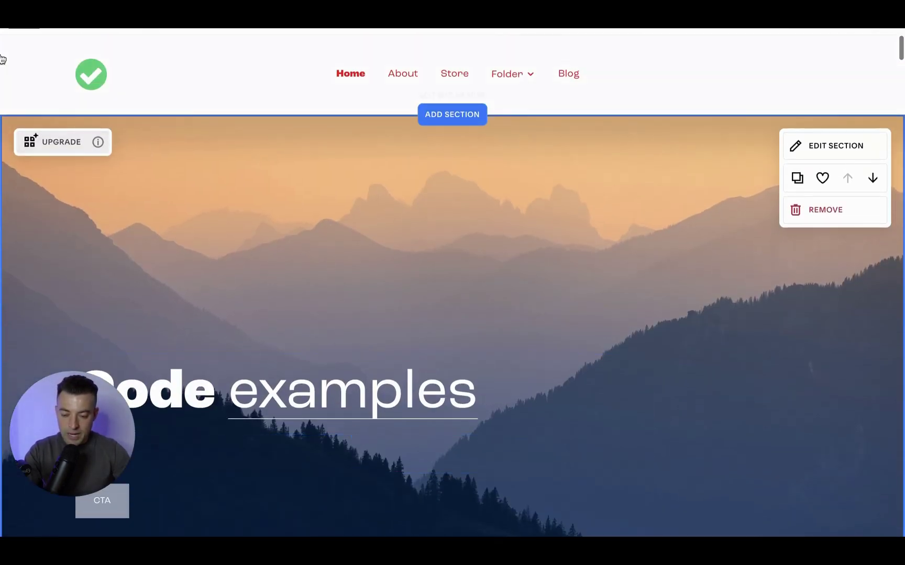
click(64, 31)
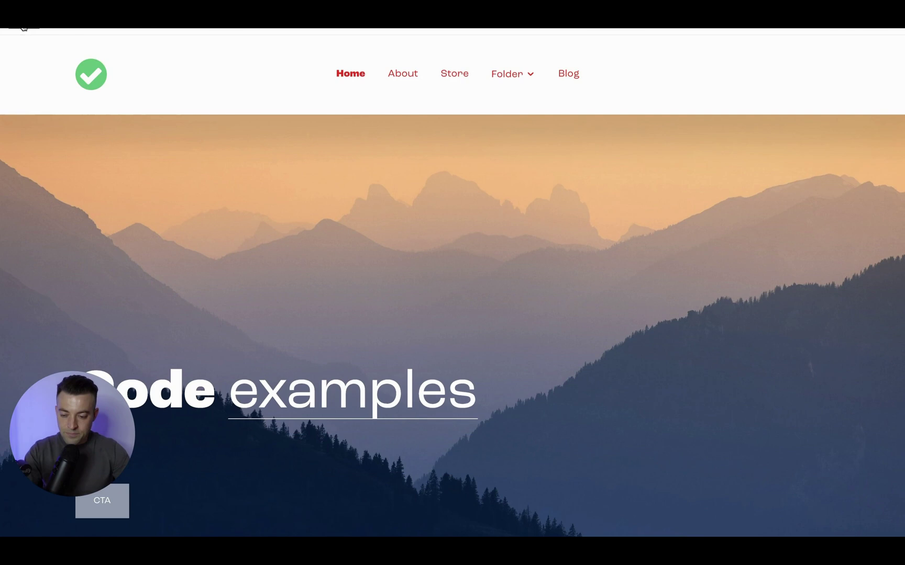
- Exit the editor so the Pages panel shows beside the restored Home preview
click(65, 31)
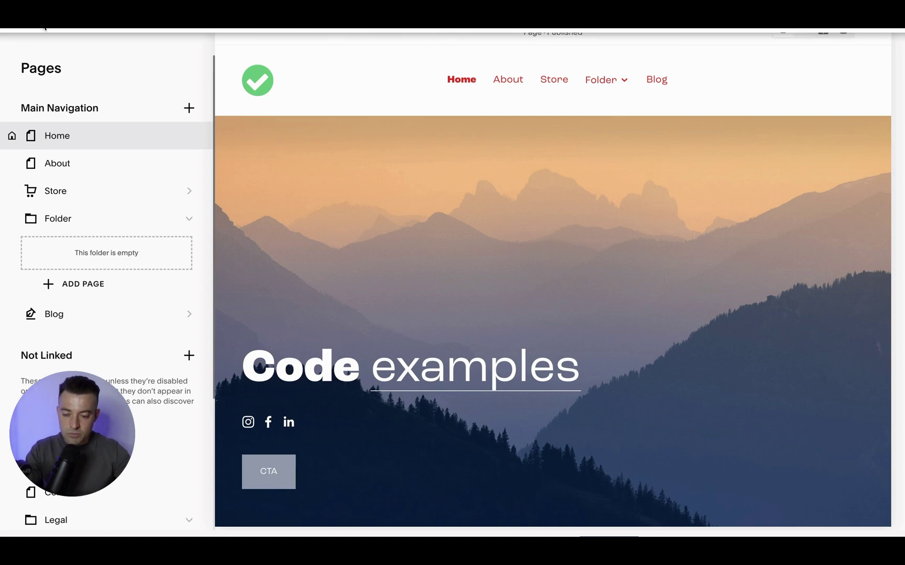
- Reveal element IDs with the ID-finder extension and copy the hero title block's identifier
click(44, 27)
click(669, 53)
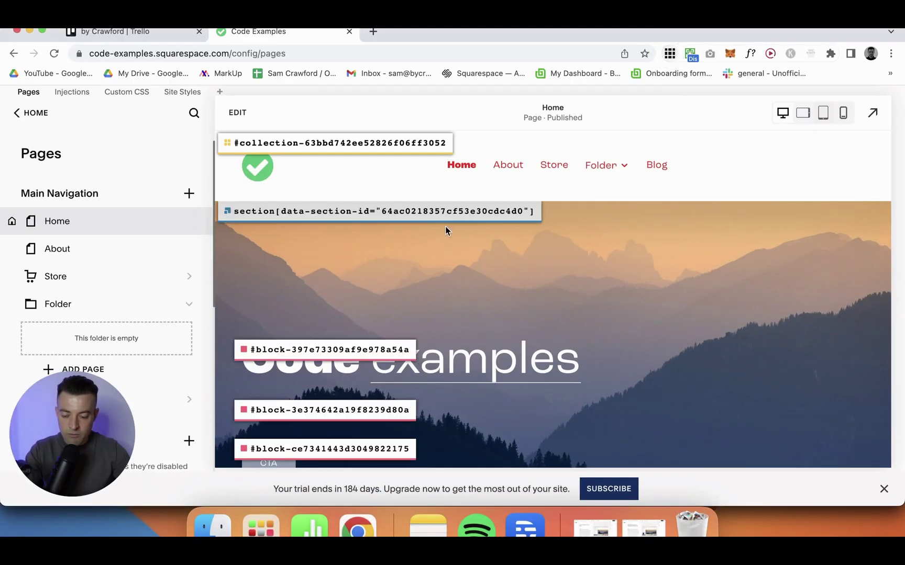
click(349, 354)
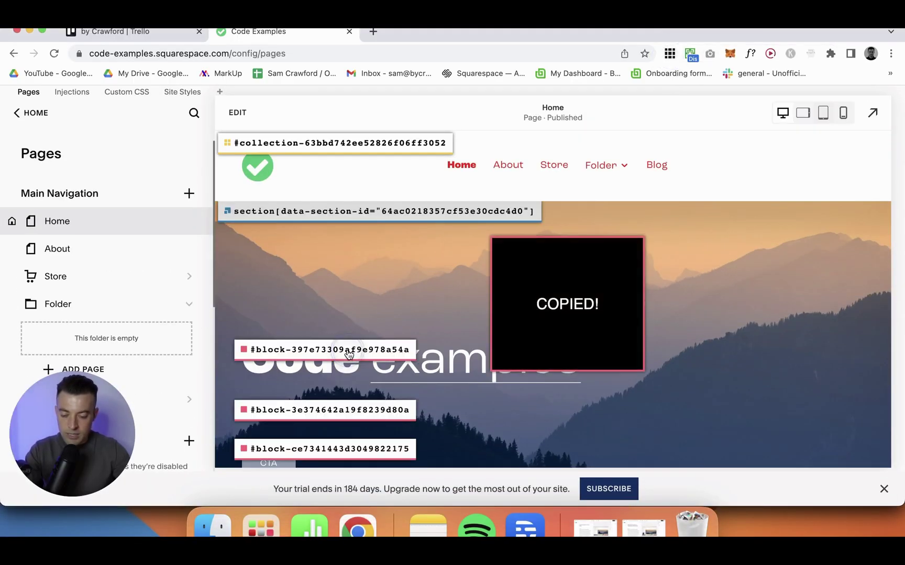
- Navigate the site menu back to the Design settings
click(127, 92)
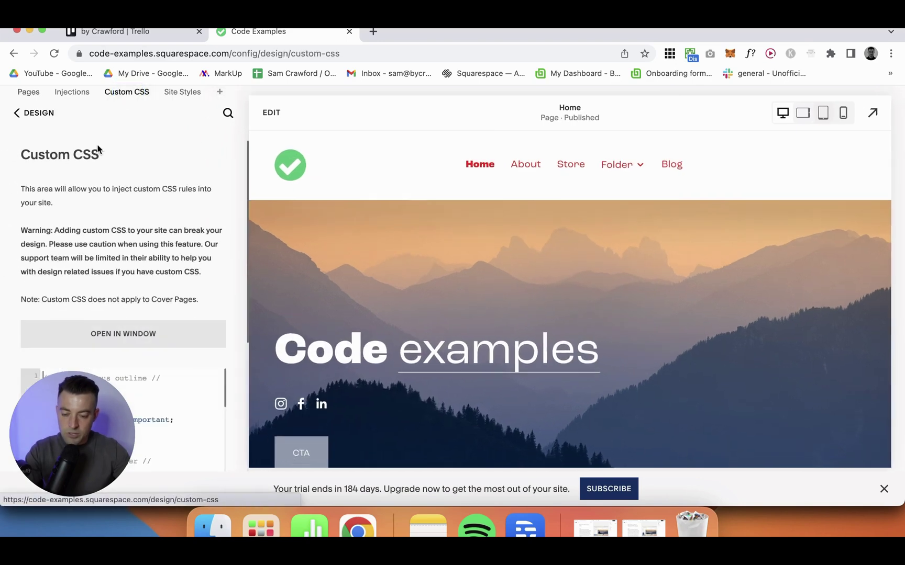
drag(73, 435, 666, 421)
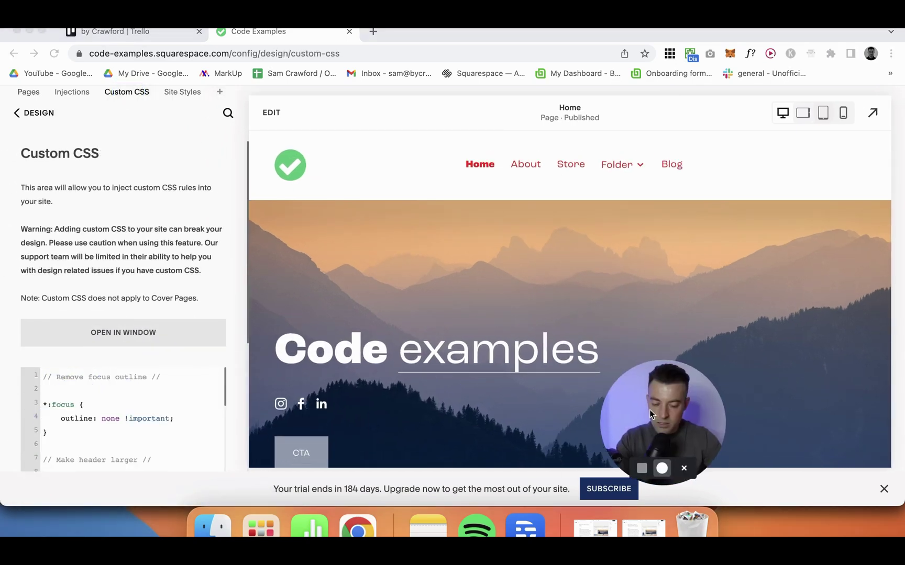
click(24, 119)
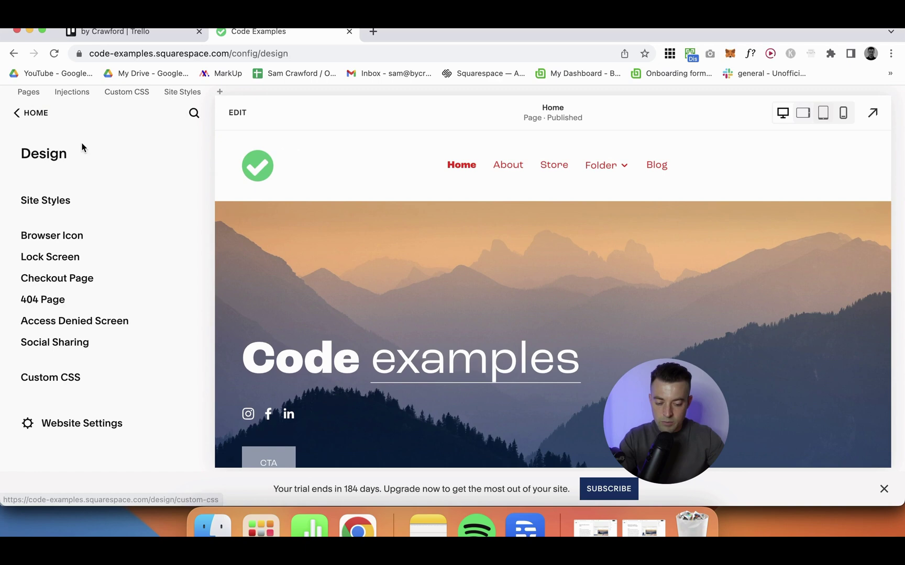
click(36, 115)
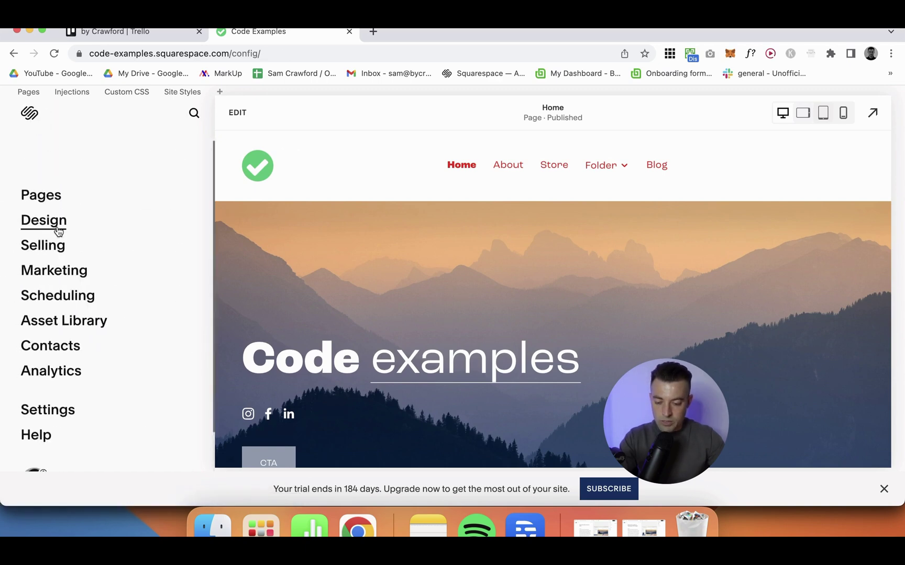
click(59, 231)
- Add a hide-title comment and the rule #block-397e73309af9e978a54a { display: none; } to Custom CSS, then save
click(63, 383)
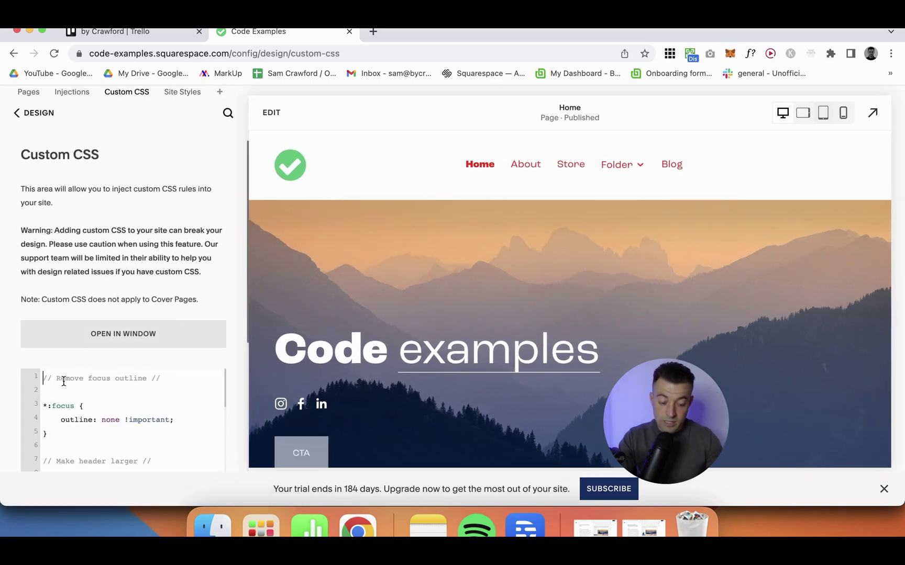
key(Return)
key(Return)
key(Down)
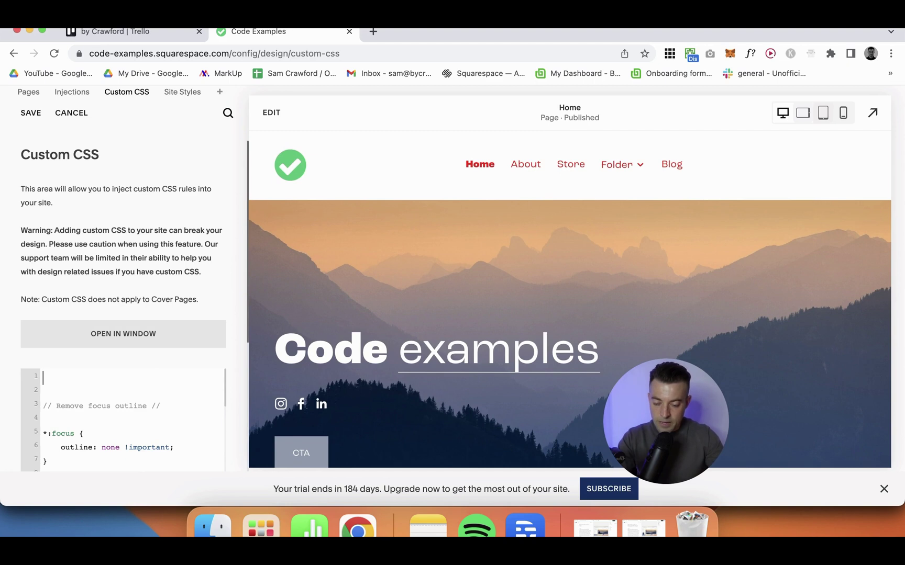
text(ide t)
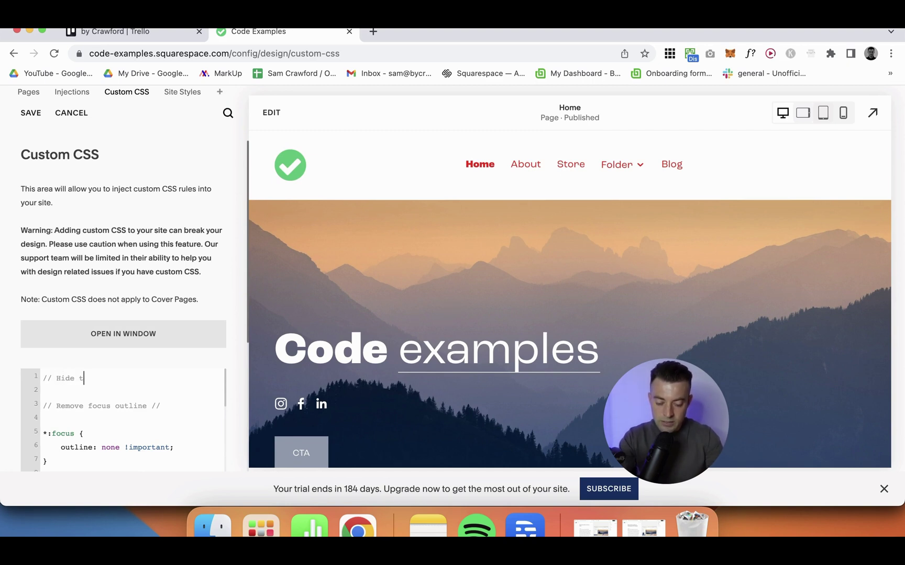
text(itle //)
key(Return)
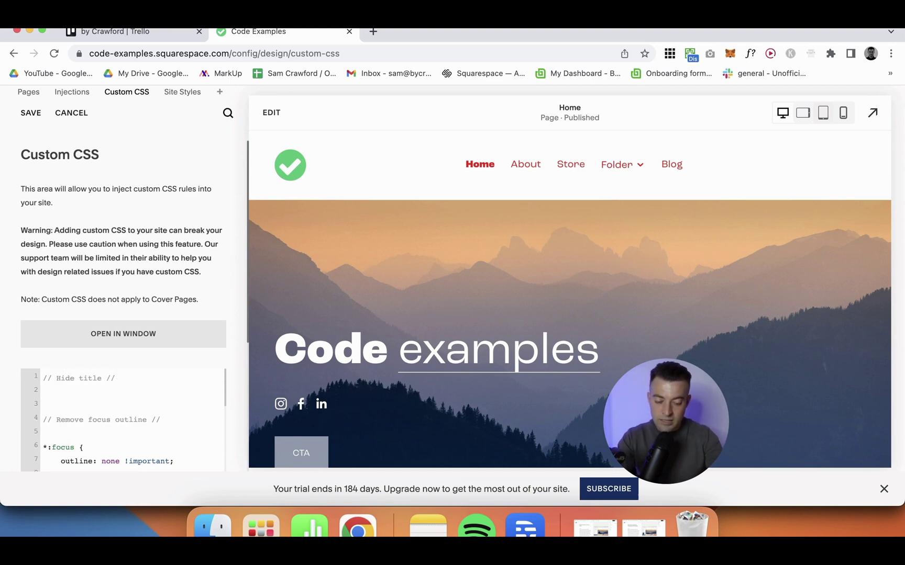
key(Return)
key(super+v)
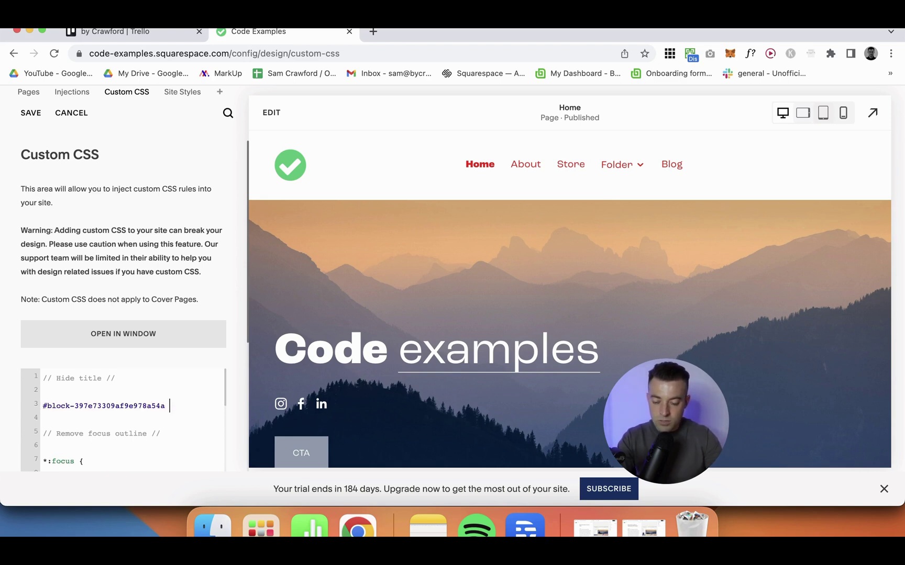
key(Return)
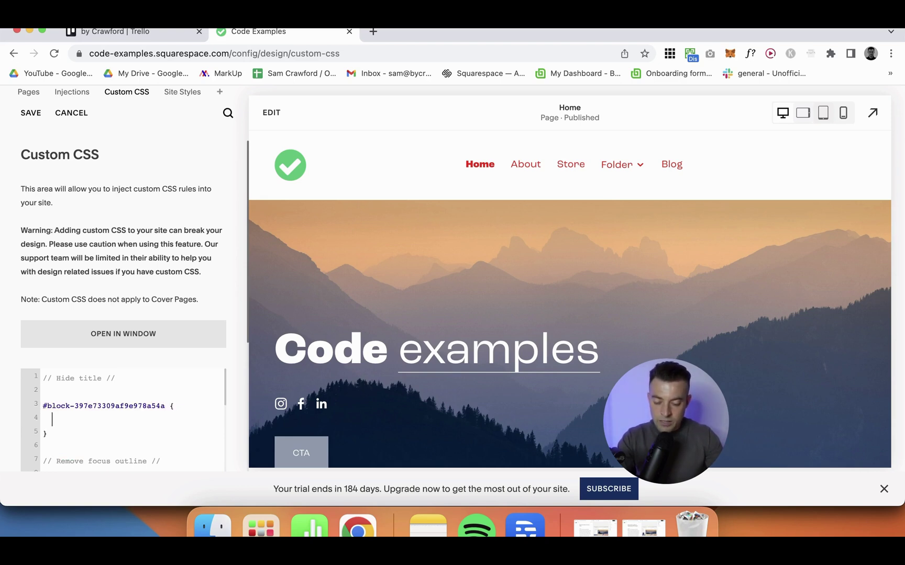
text(display: n)
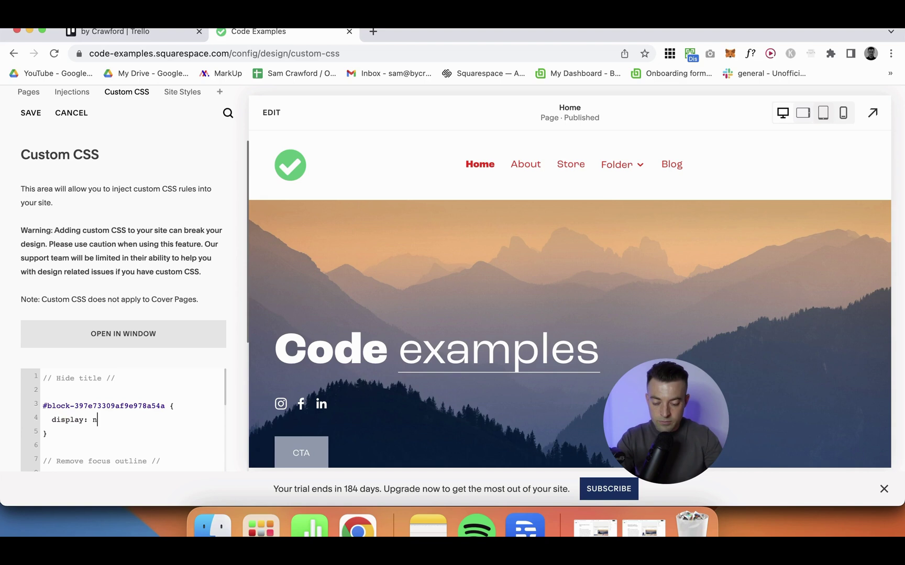
text(one;)
click(27, 113)
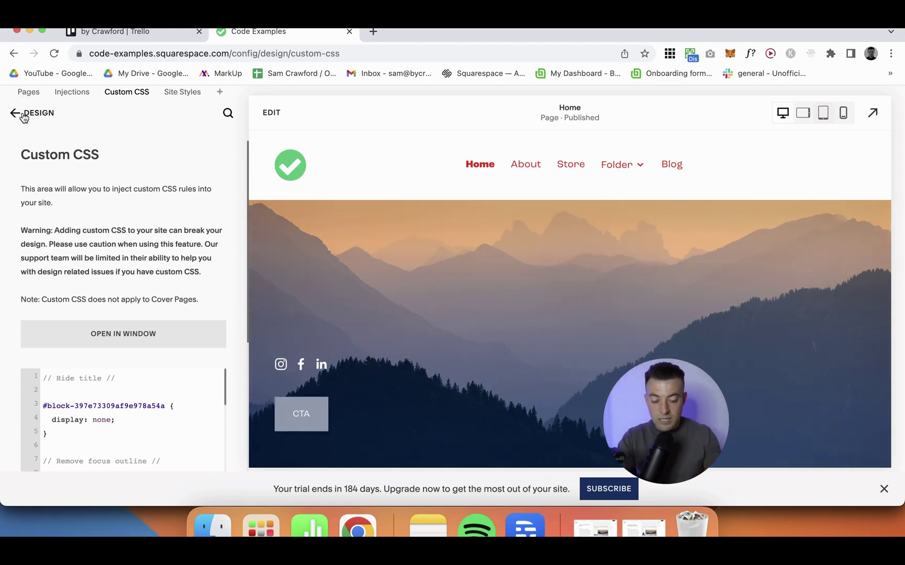
- In edit mode, save the mountain hero section to Saved Sections and remove it from the page
click(270, 113)
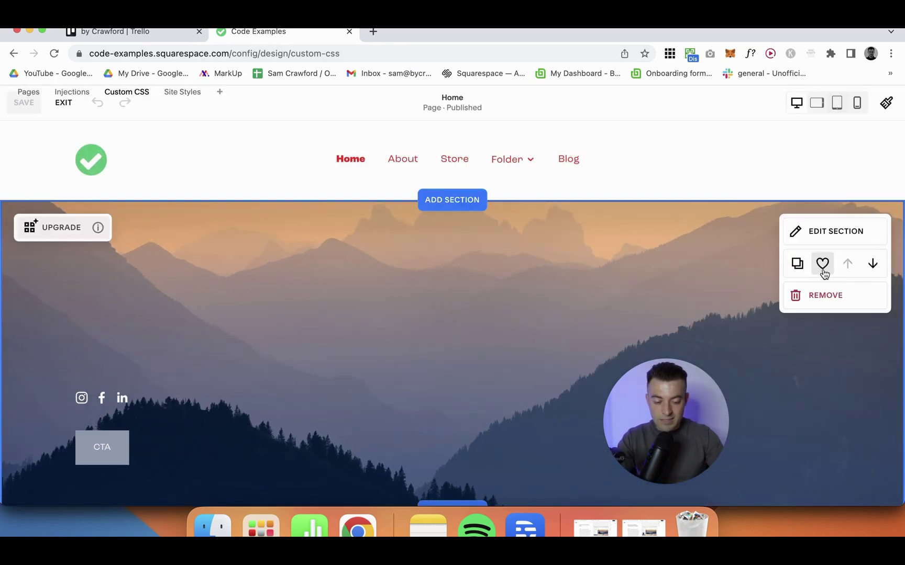
click(822, 263)
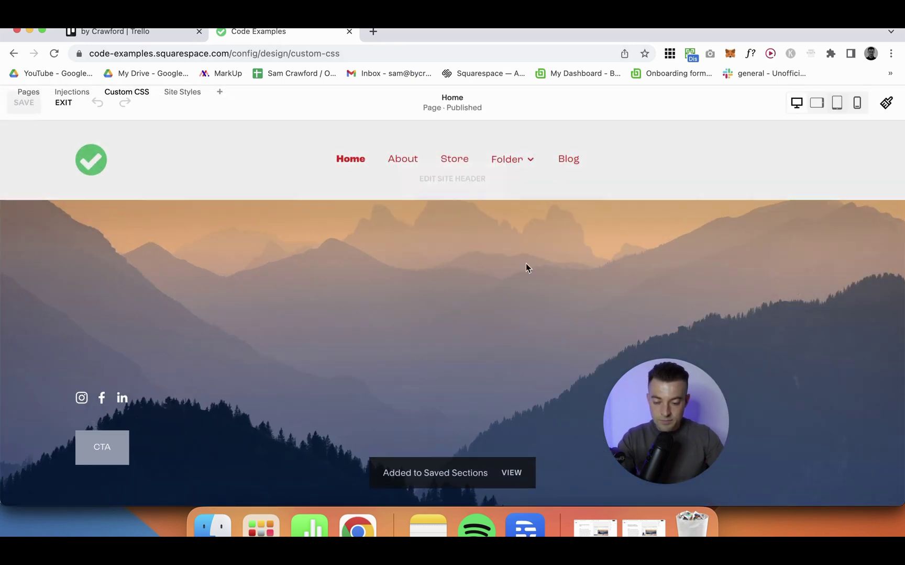
click(797, 295)
click(537, 329)
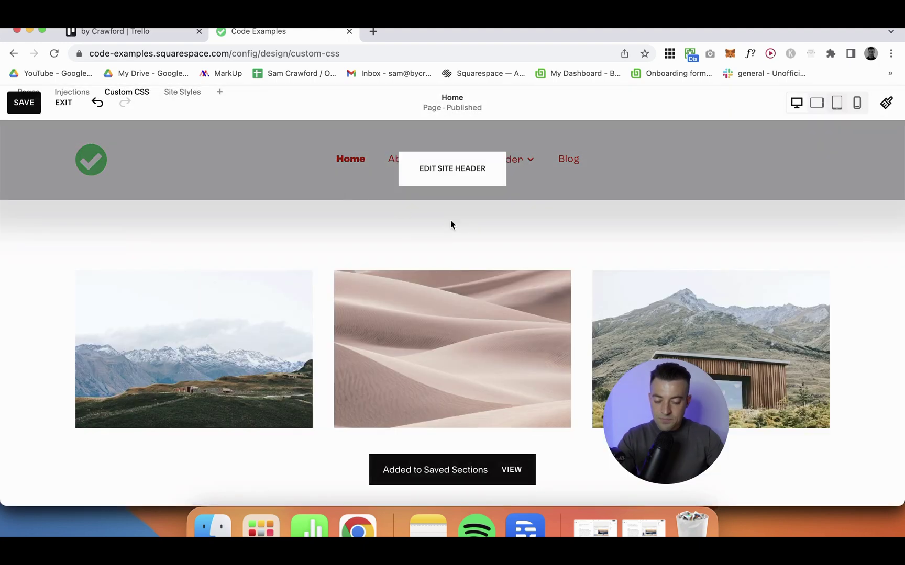
- Re-insert the saved Code examples hero from Saved sections and leave the editor
click(459, 202)
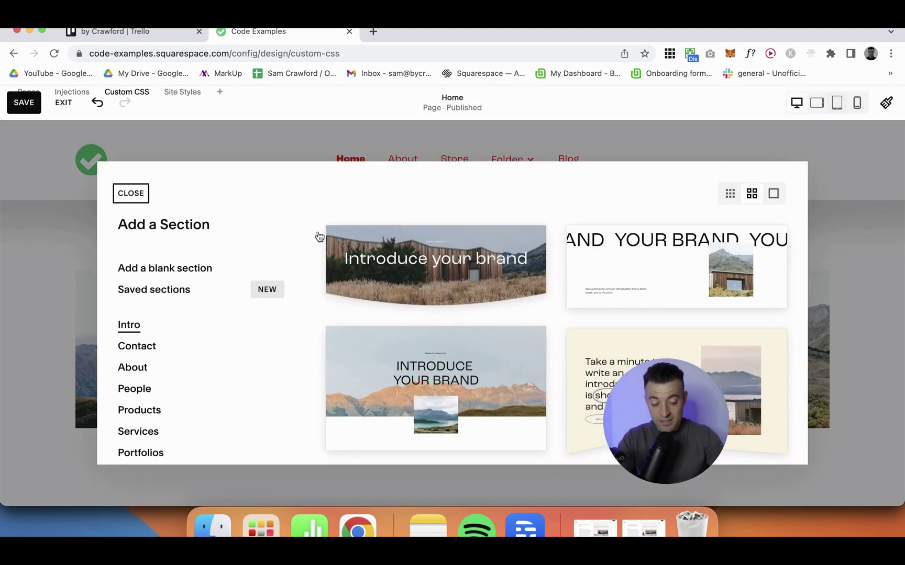
click(161, 287)
click(468, 289)
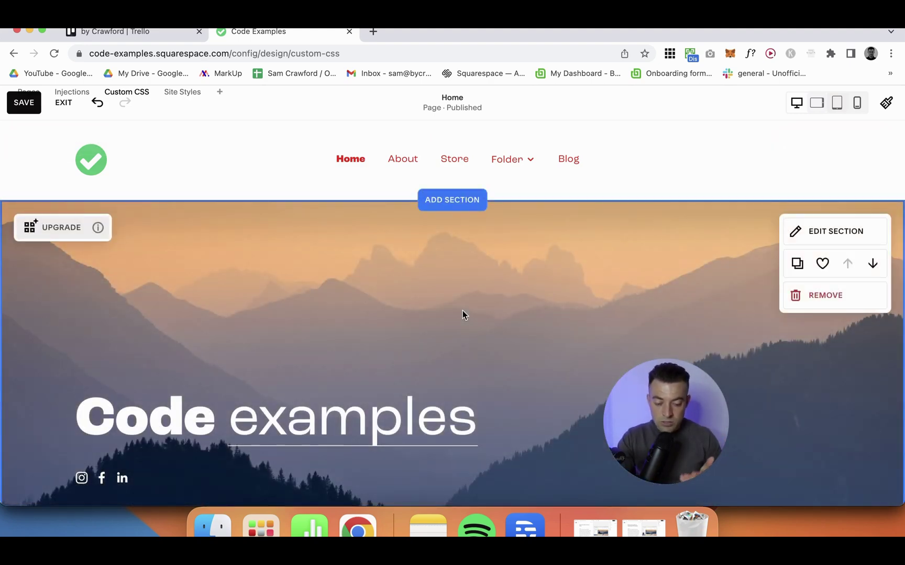
click(67, 110)
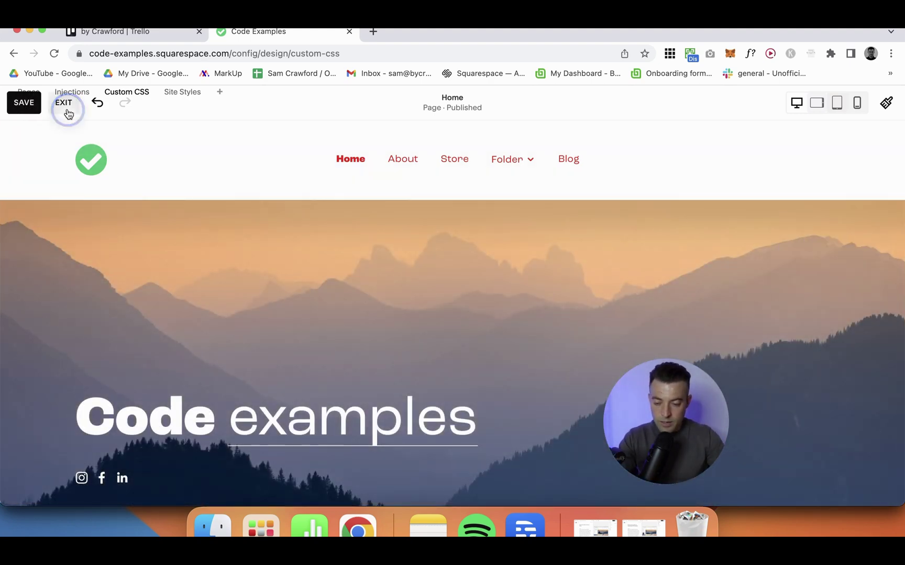
- Exit the editor without saving and add blank lines above the title rule in Custom CSS
click(234, 199)
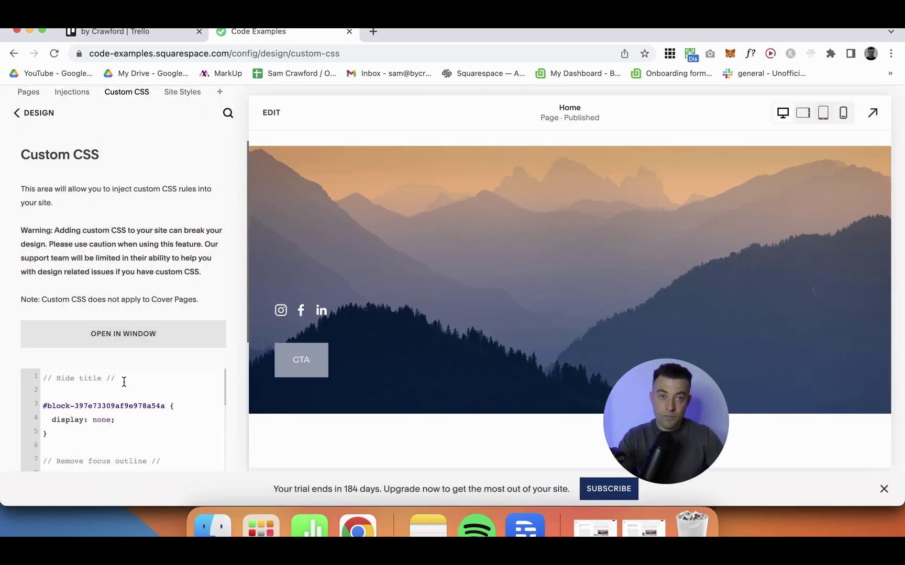
scroll(408, 308, up, 1)
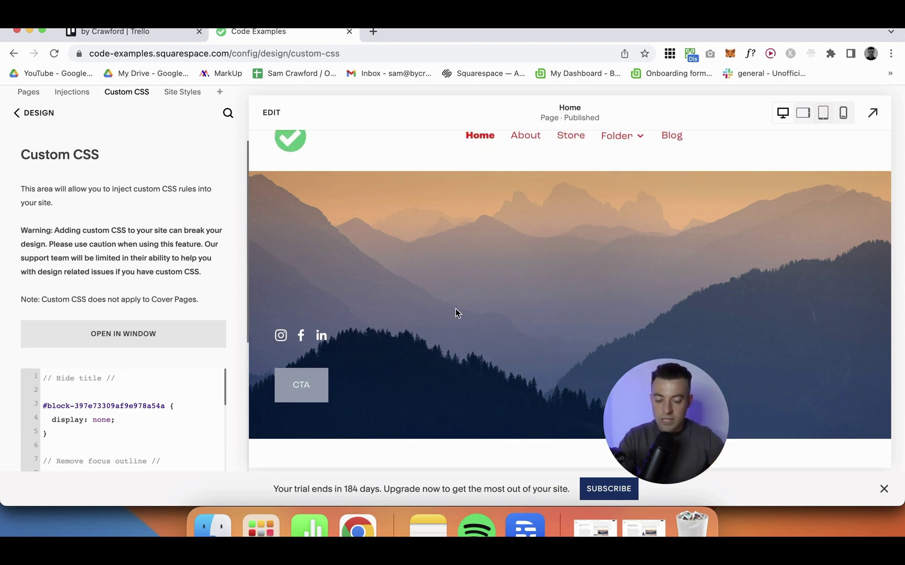
scroll(172, 288, down, 2)
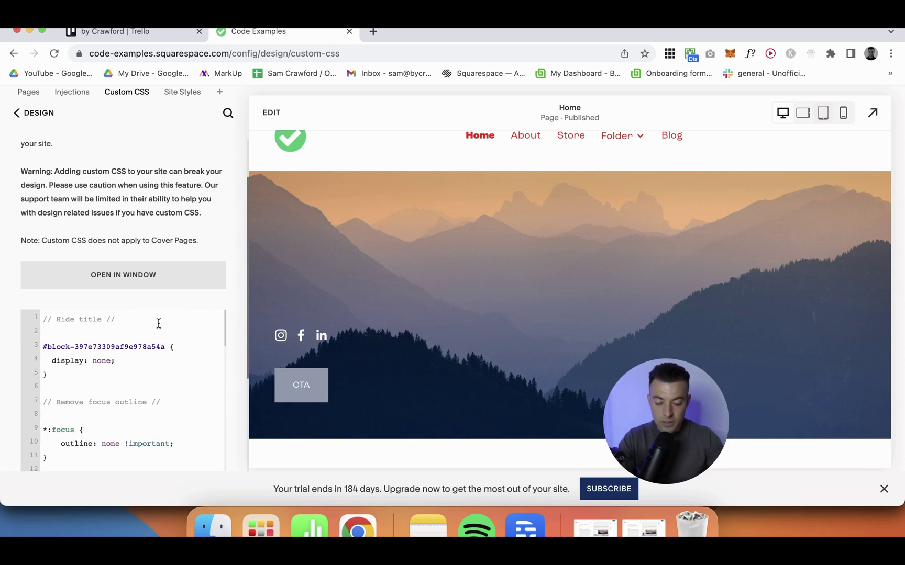
key(Return)
key(Return)
key(Up)
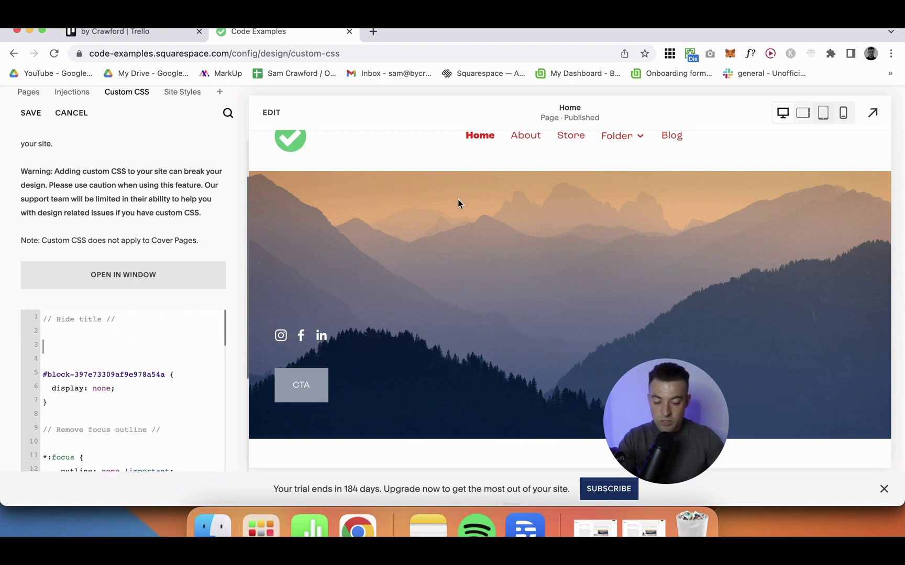
- Copy the hero's section ID and add a rule setting that section to display: none
click(670, 54)
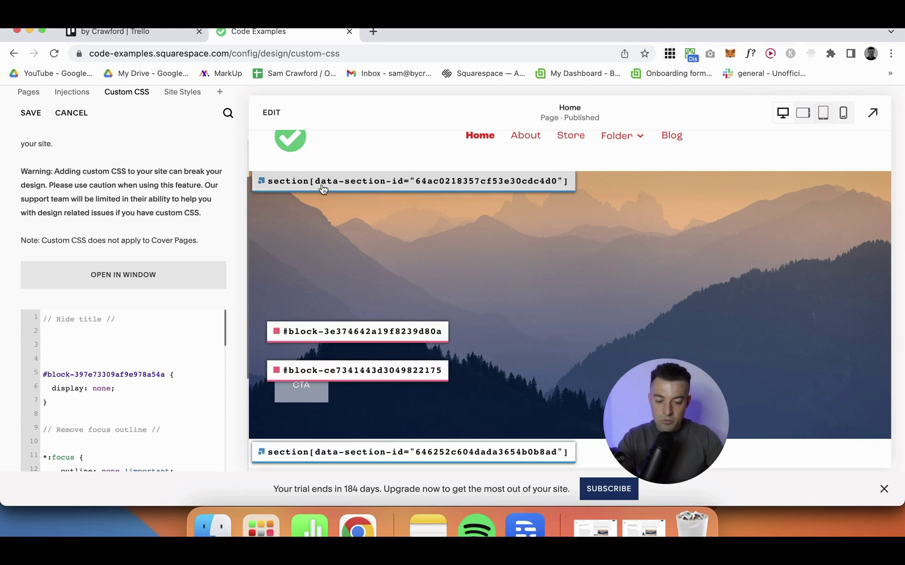
click(392, 187)
click(105, 343)
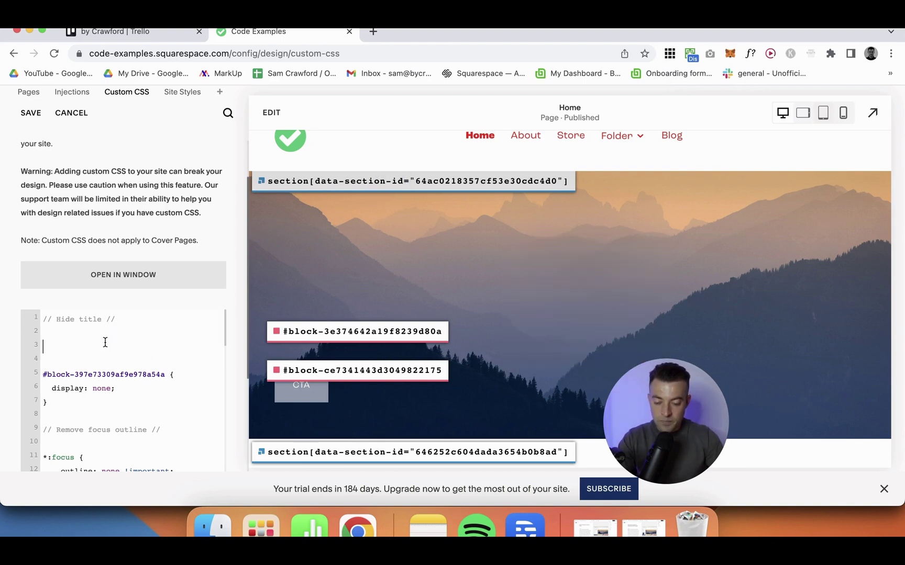
key(super+v)
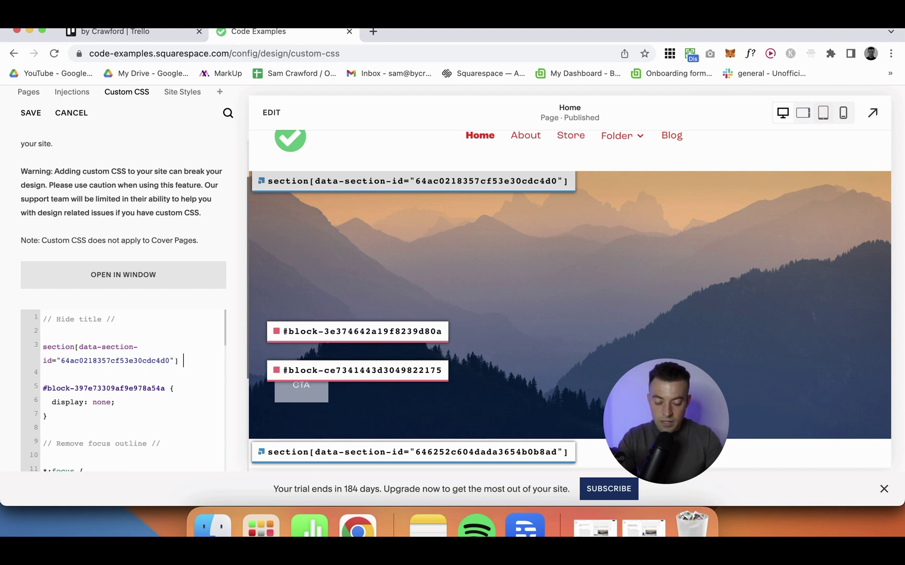
text({)
key(Return)
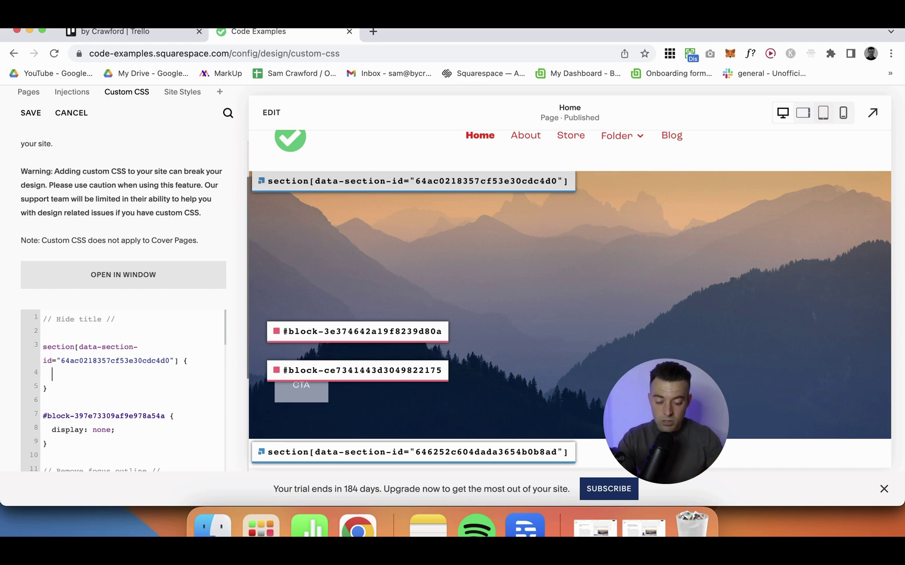
text(display:)
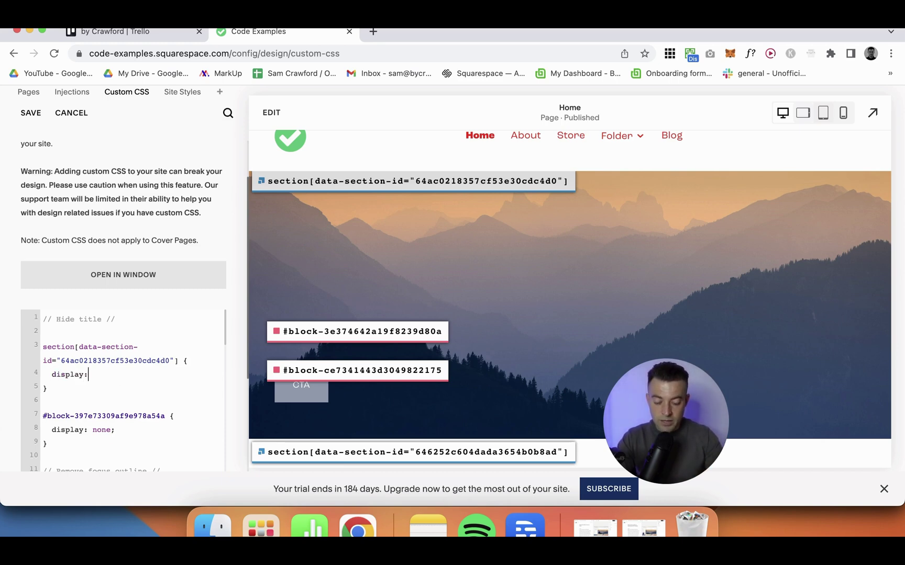
text(none;)
scroll(516, 263, up, 2)
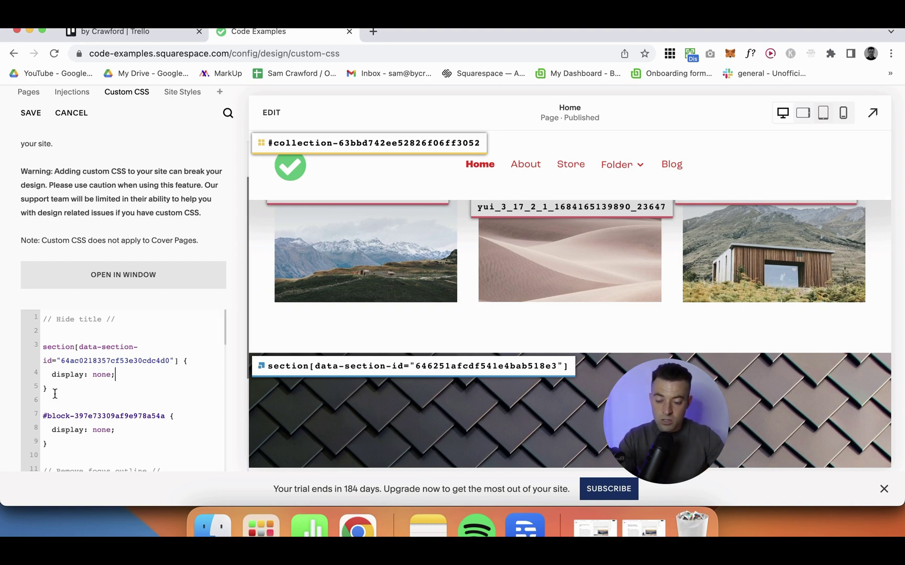
- Delete the section[data-section-id] rule, save the CSS, and view the Home page full-size
drag(53, 390, 40, 346)
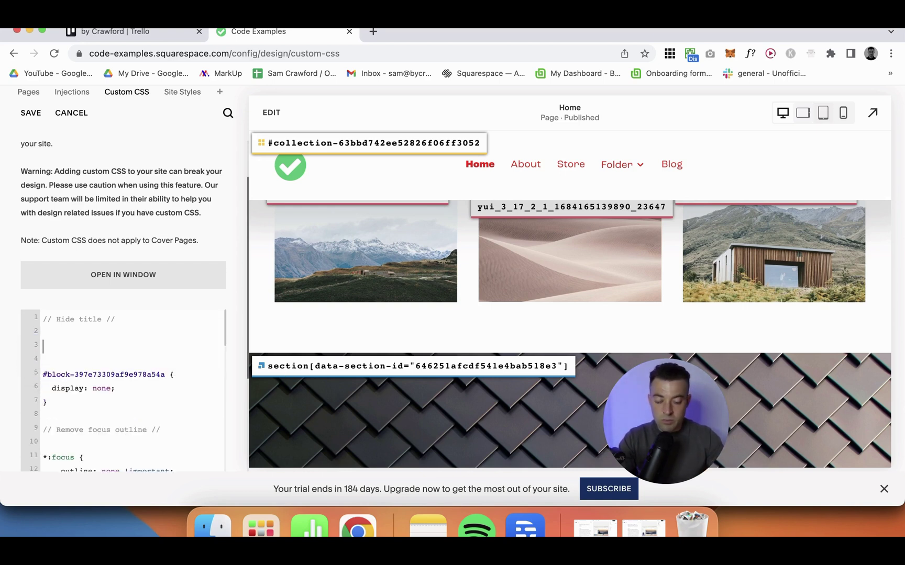
key(BackSpace)
key(BackSpace)
key(BackSpace)
click(30, 115)
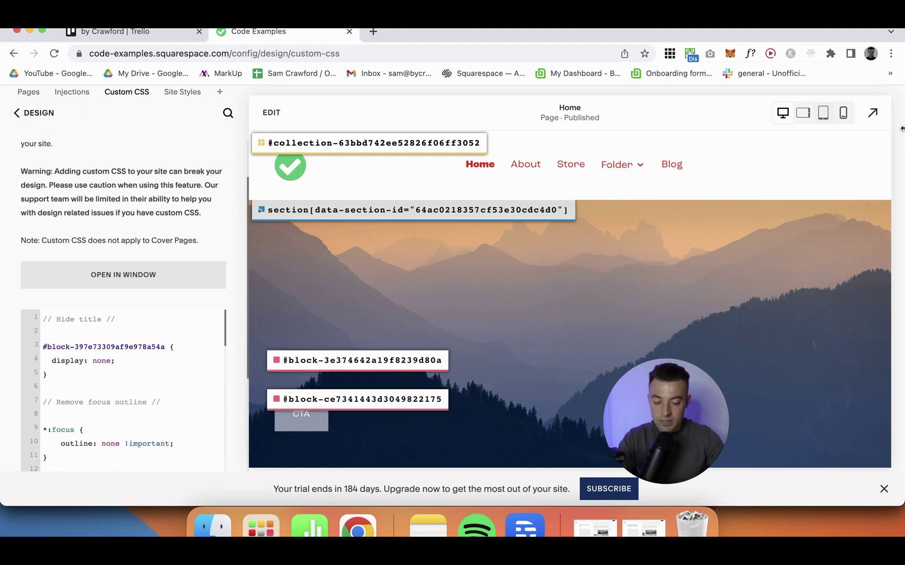
click(872, 113)
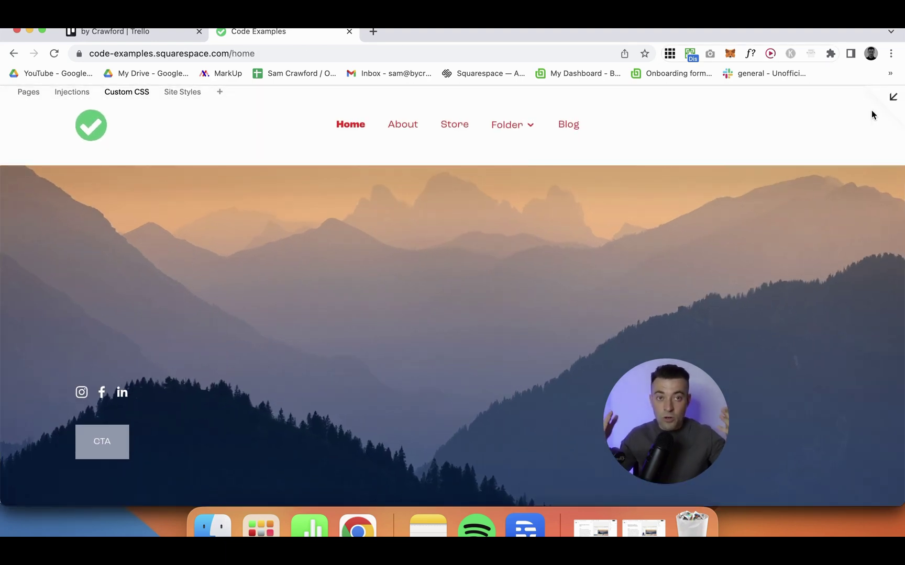